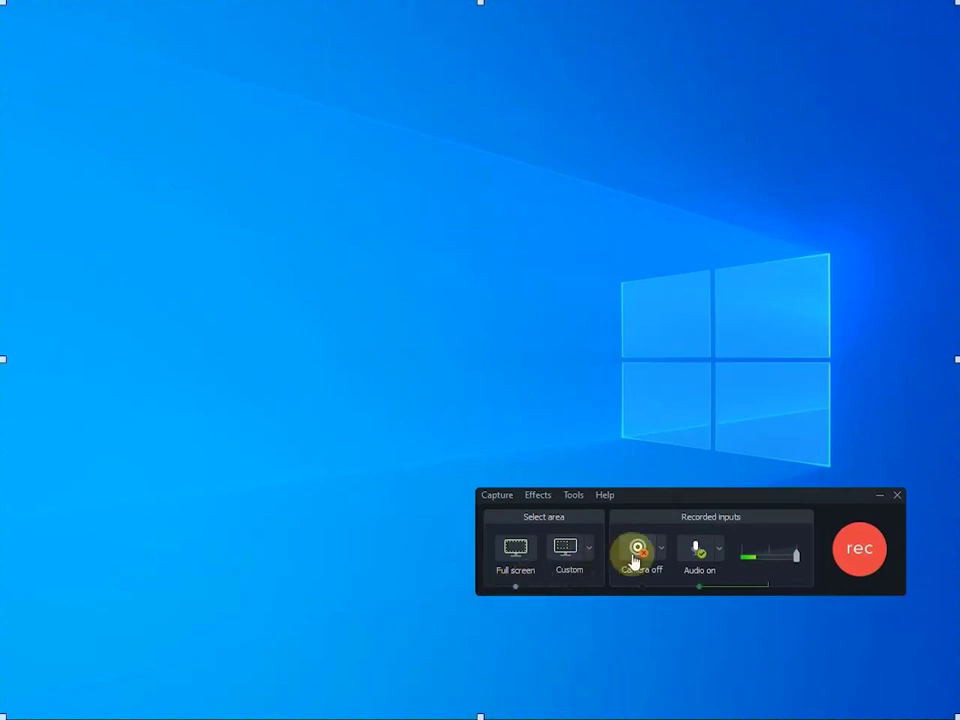
Step: Set Camtasia Recorder's capture frame rate from 1 to 30 on the Inputs tab of Tools > Options
left_click(574, 497)
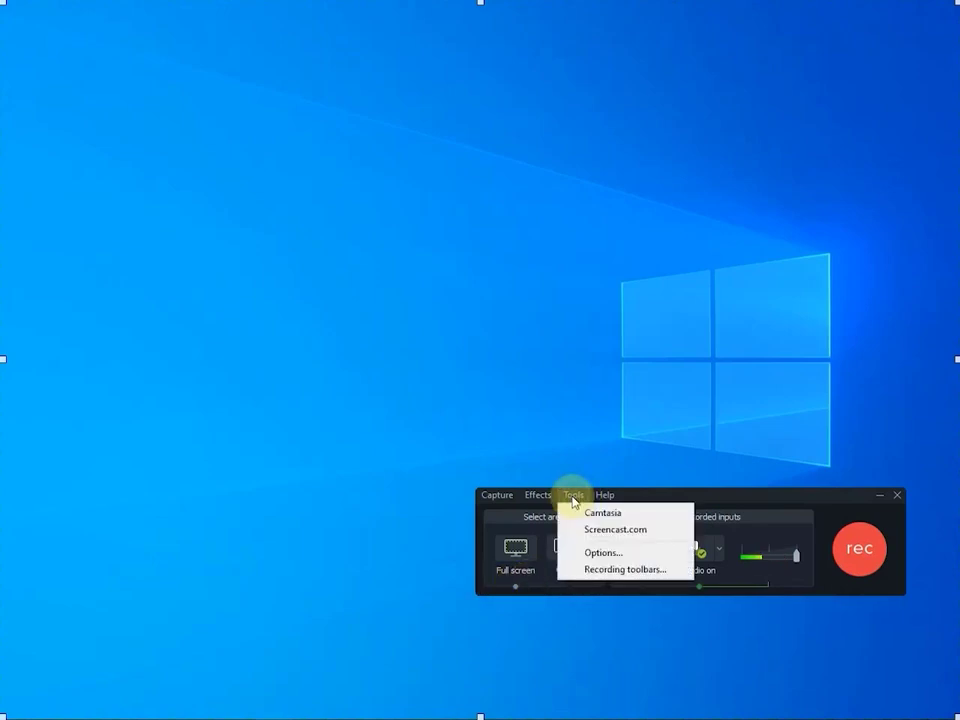
left_click(596, 553)
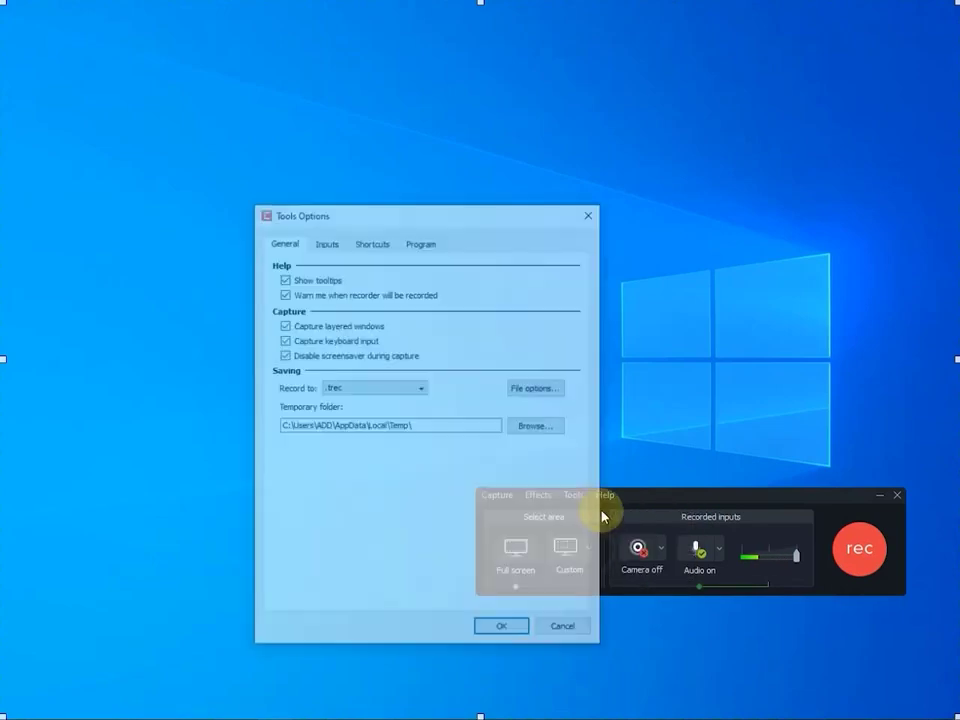
left_click(325, 246)
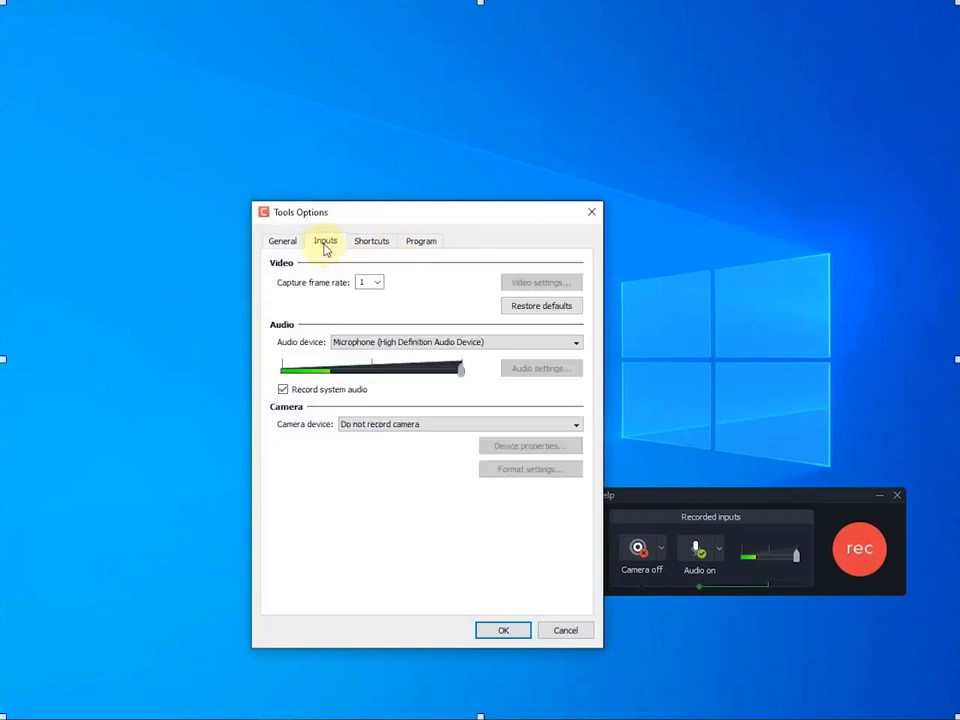
left_click(366, 295)
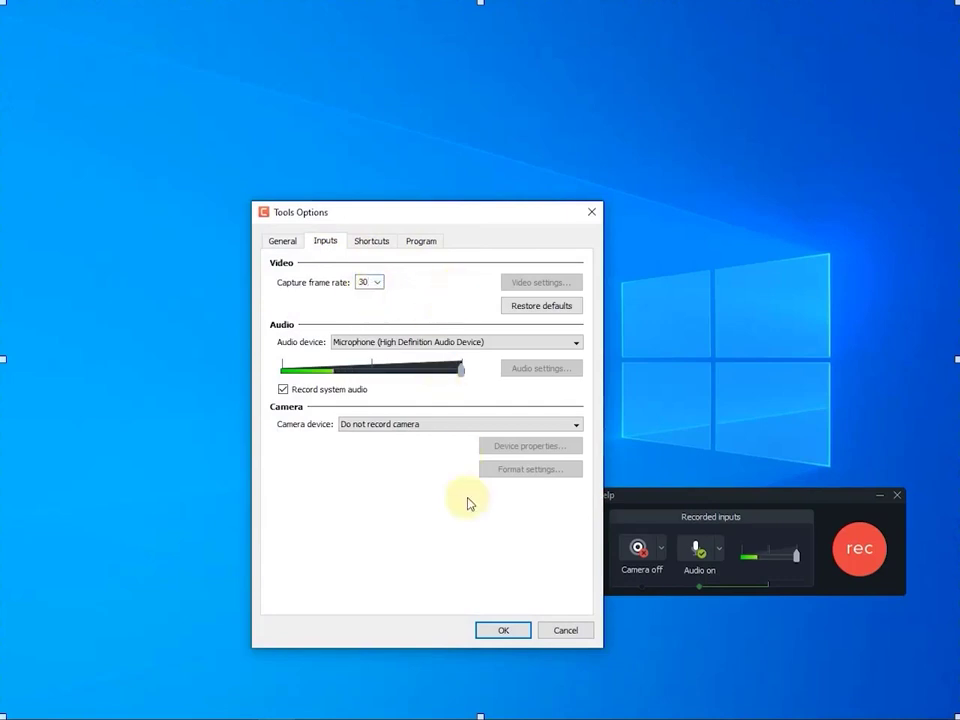
left_click(505, 630)
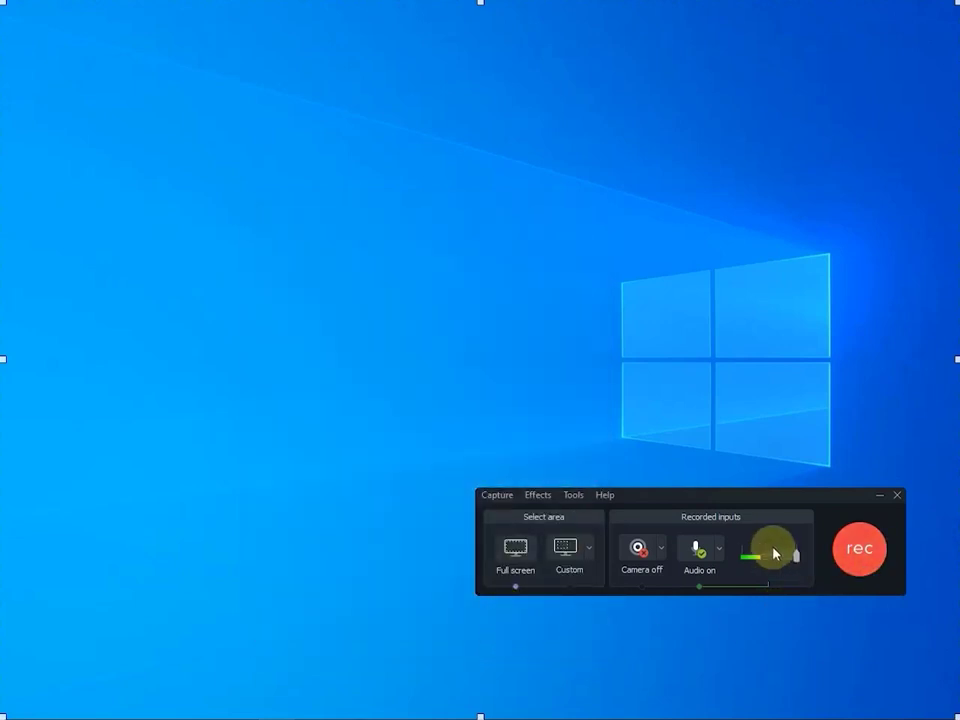
left_click(573, 497)
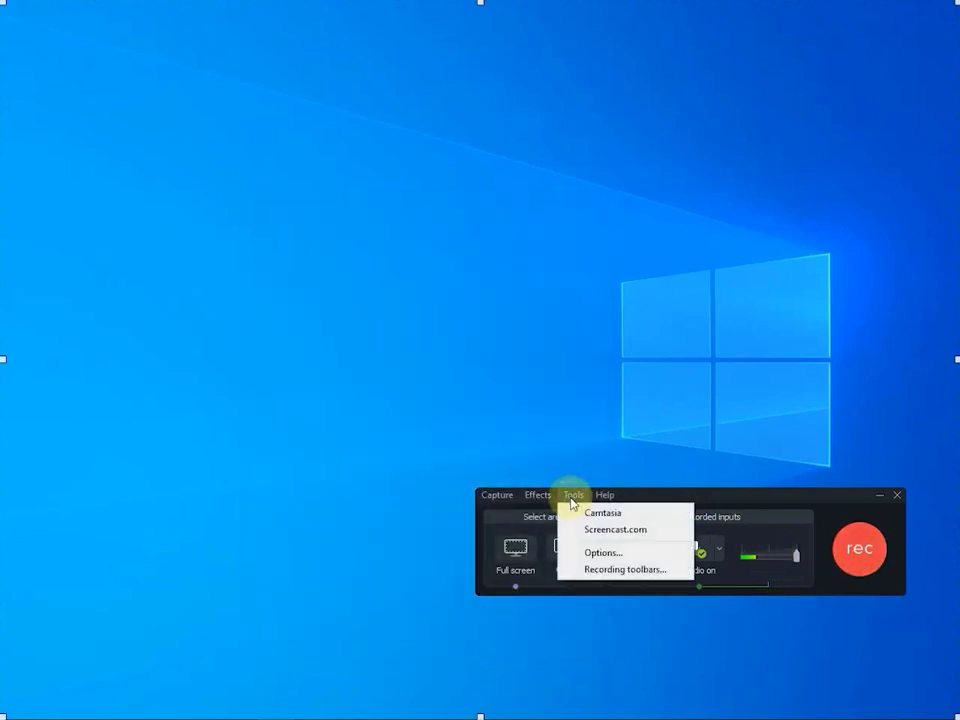
left_click(590, 553)
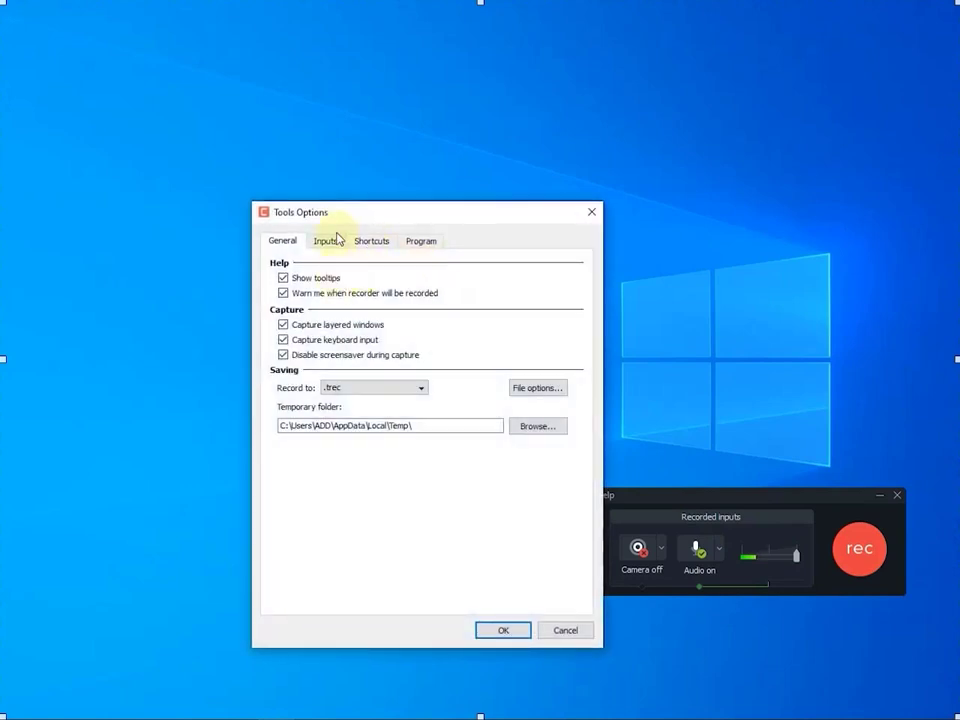
left_click(328, 241)
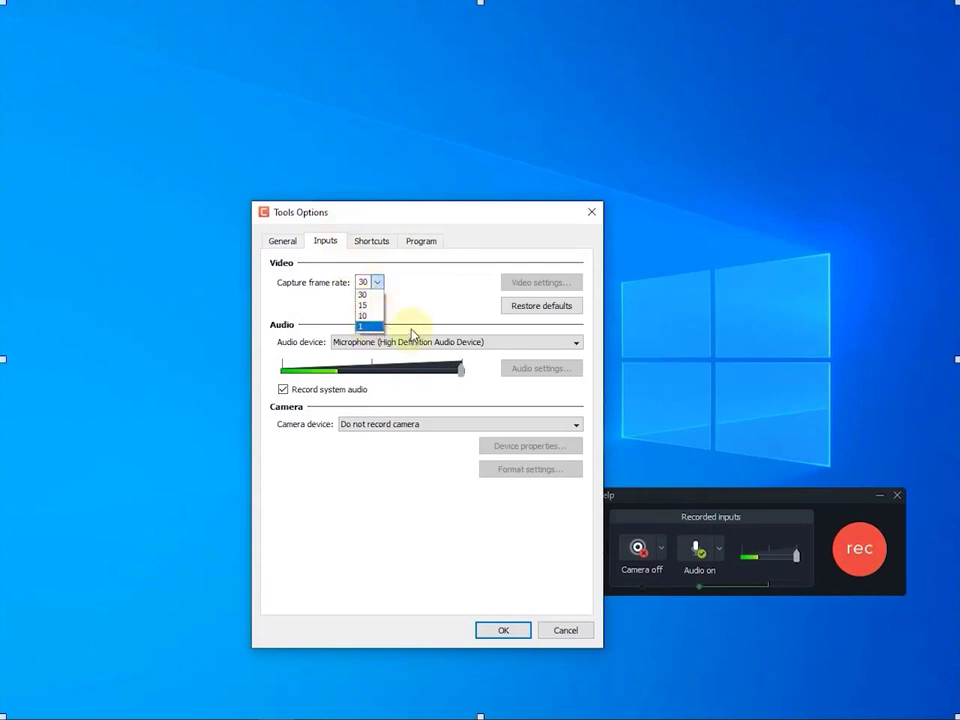
left_click(526, 234)
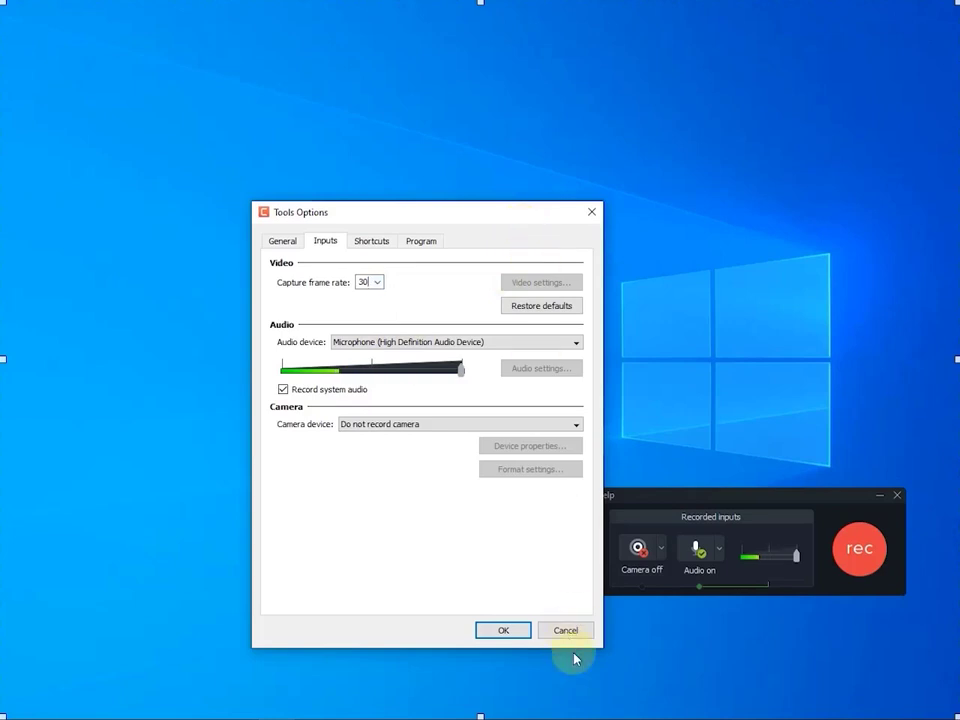
left_click(502, 632)
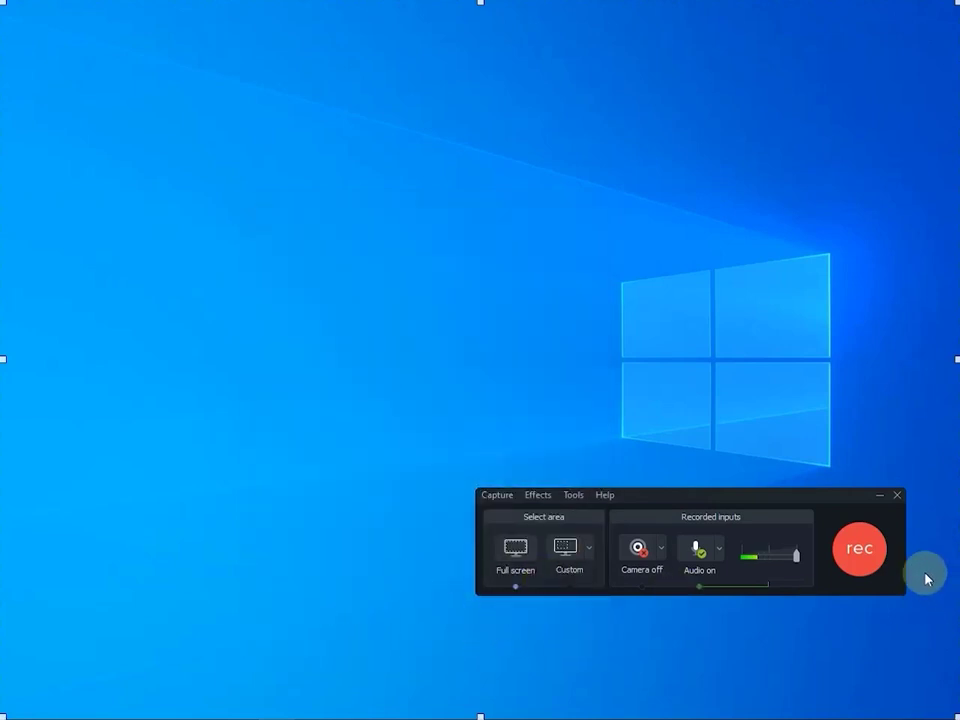
Step: Open Microsoft Store from the taskbar and reposition its window on the desktop
mouse_move(214, 712)
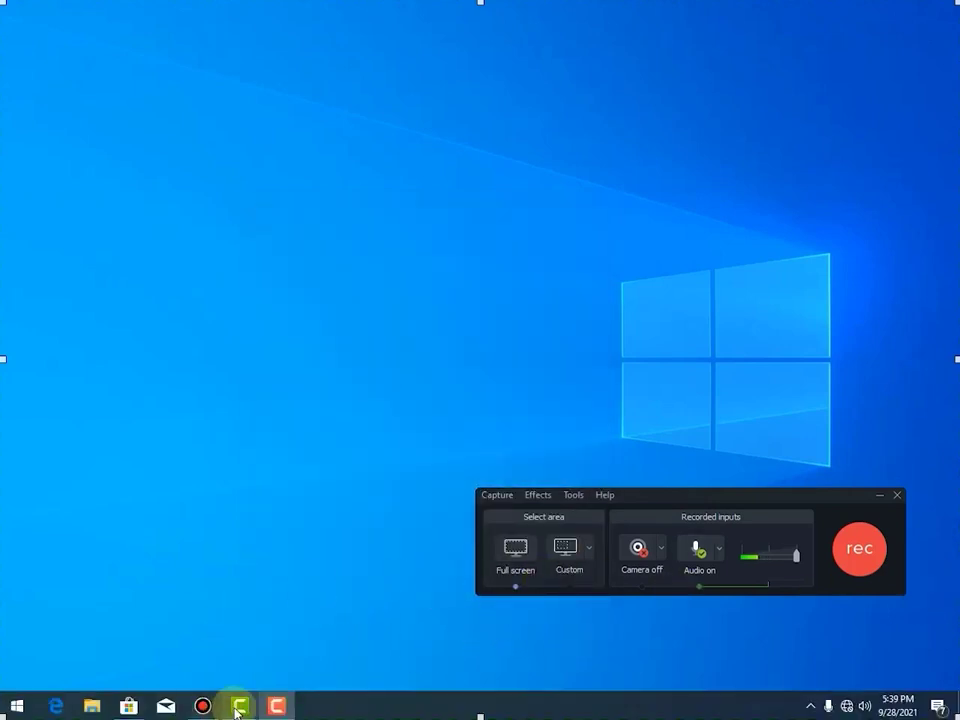
left_click(127, 707)
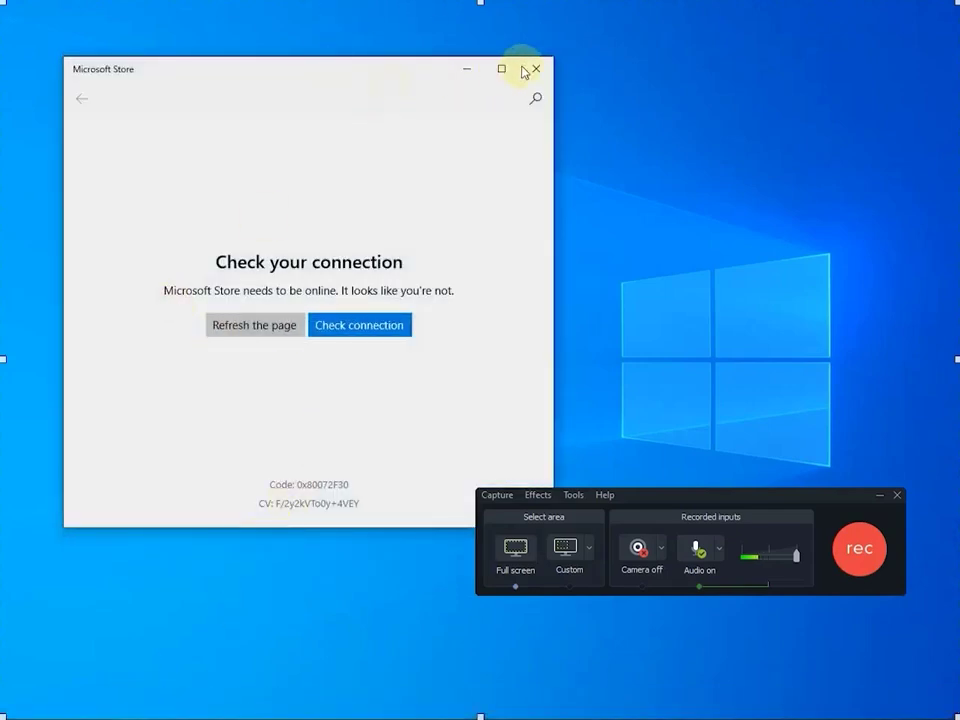
left_click_drag(420, 74, 466, 62)
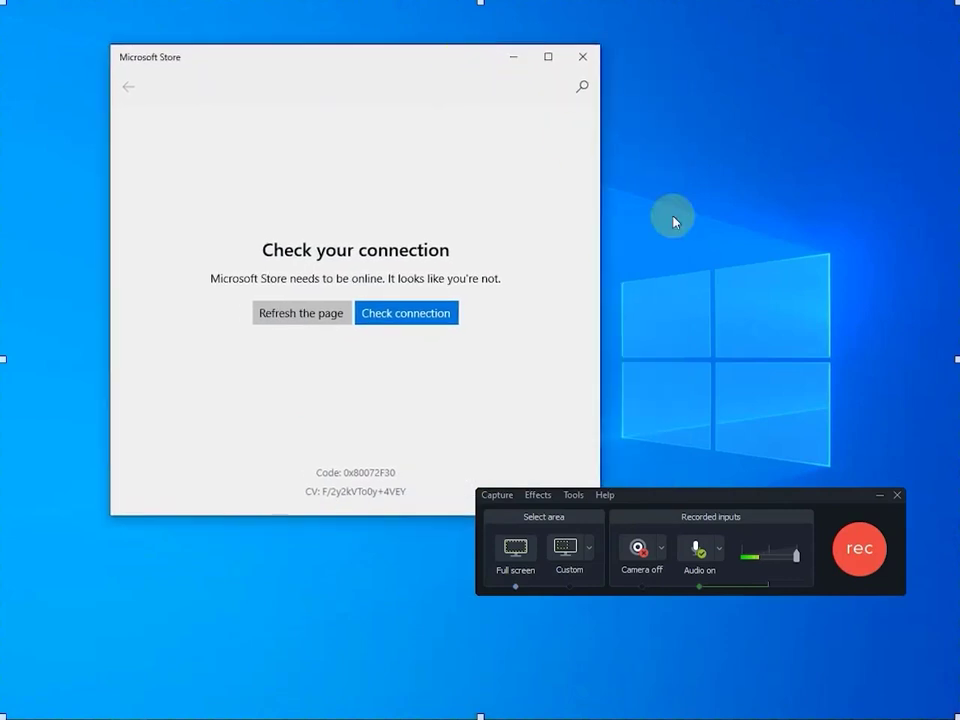
Step: Start recording and drag the Store window around the desktop, up to the top edge and back
left_click(855, 555)
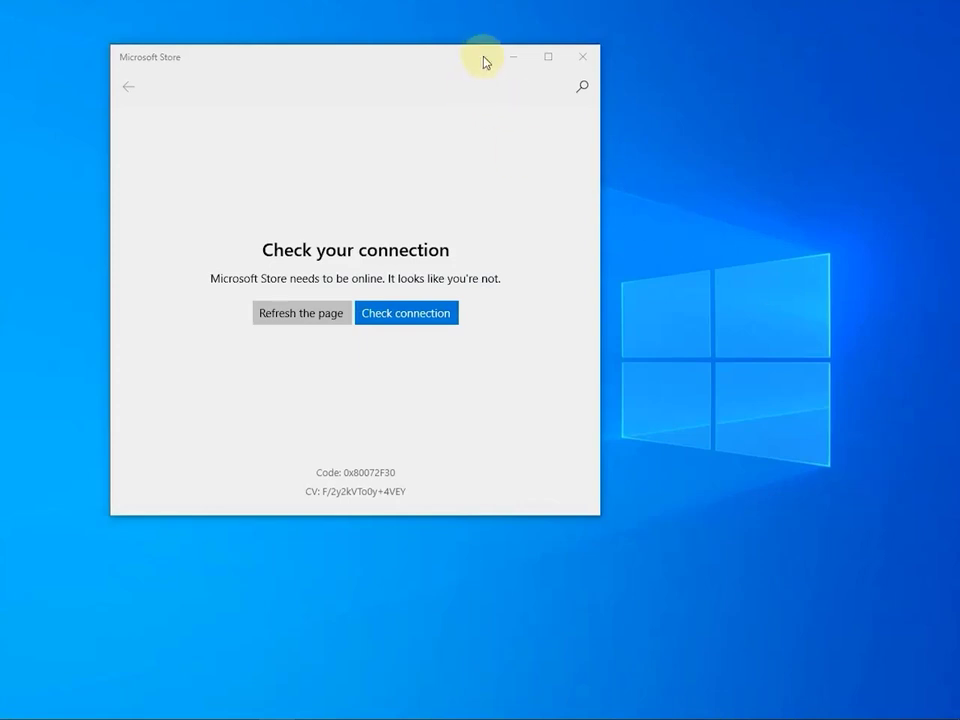
left_click_drag(482, 63, 404, 185)
left_click_drag(469, 241, 627, 102)
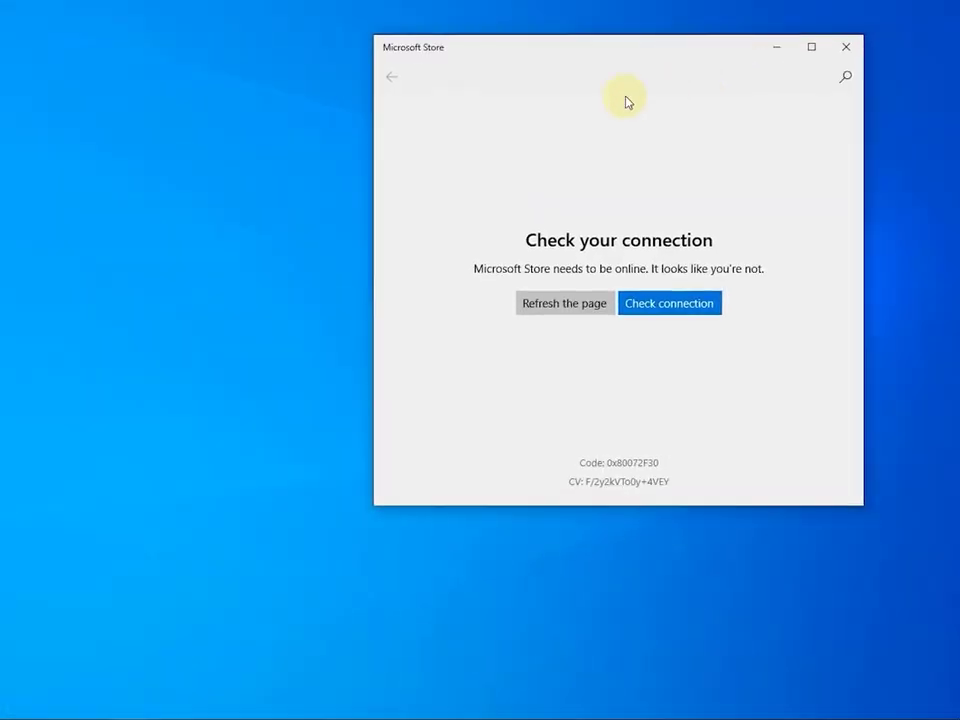
left_click_drag(740, 55, 521, 17)
left_click_drag(449, 27, 474, 118)
Step: Stop the capture, minimize the Store, and preview Rec 09-28-21_014, pausing near 7 and 13 seconds
left_click(708, 555)
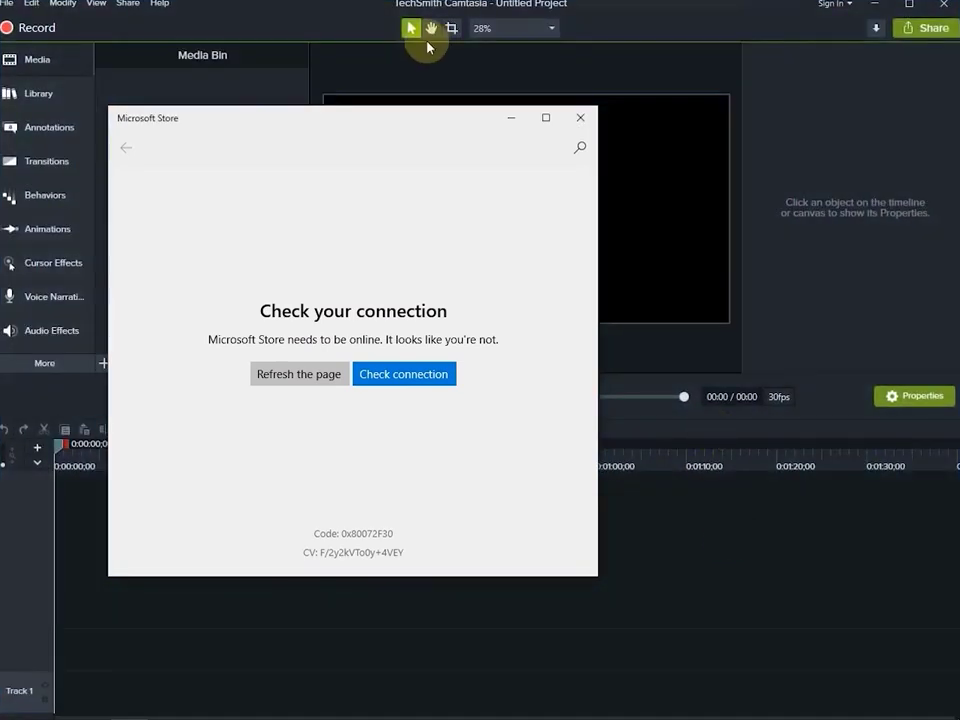
left_click(511, 118)
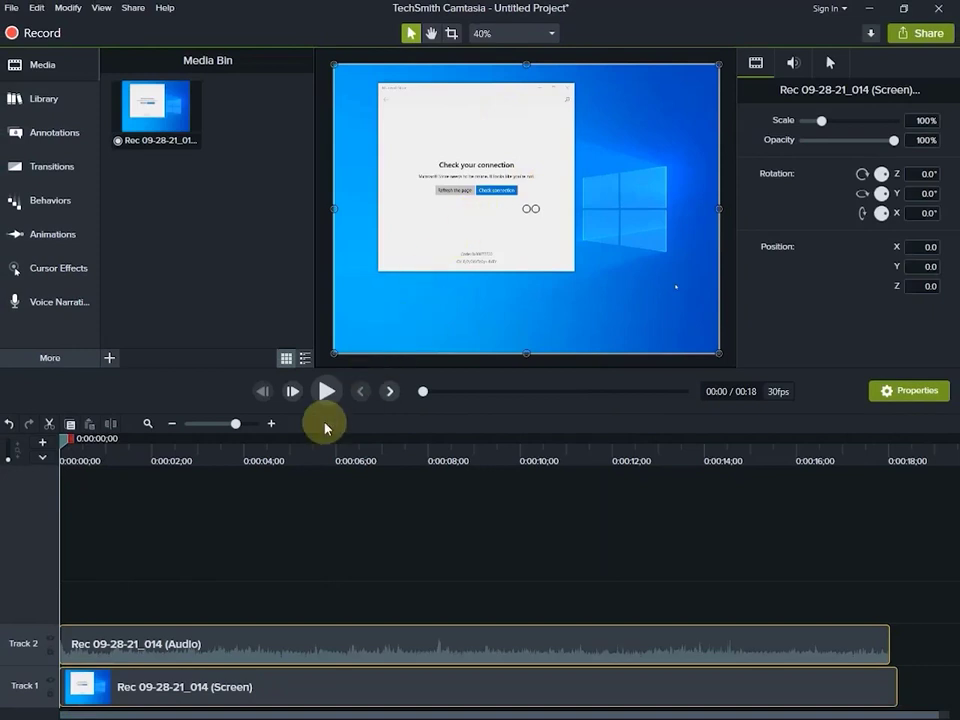
left_click(327, 395)
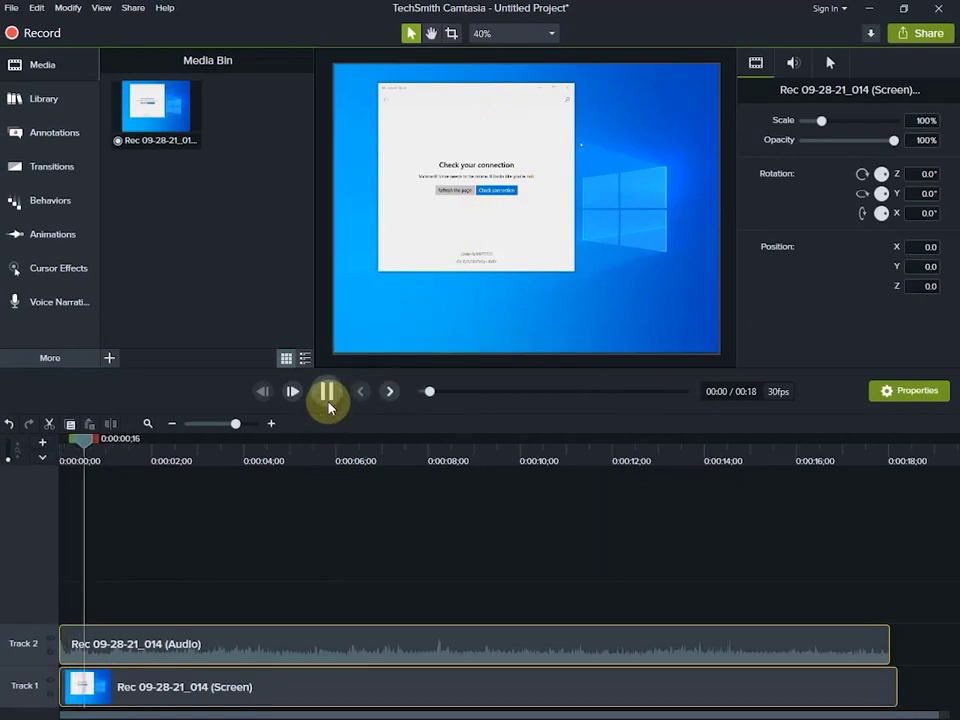
left_click(329, 404)
left_click(328, 401)
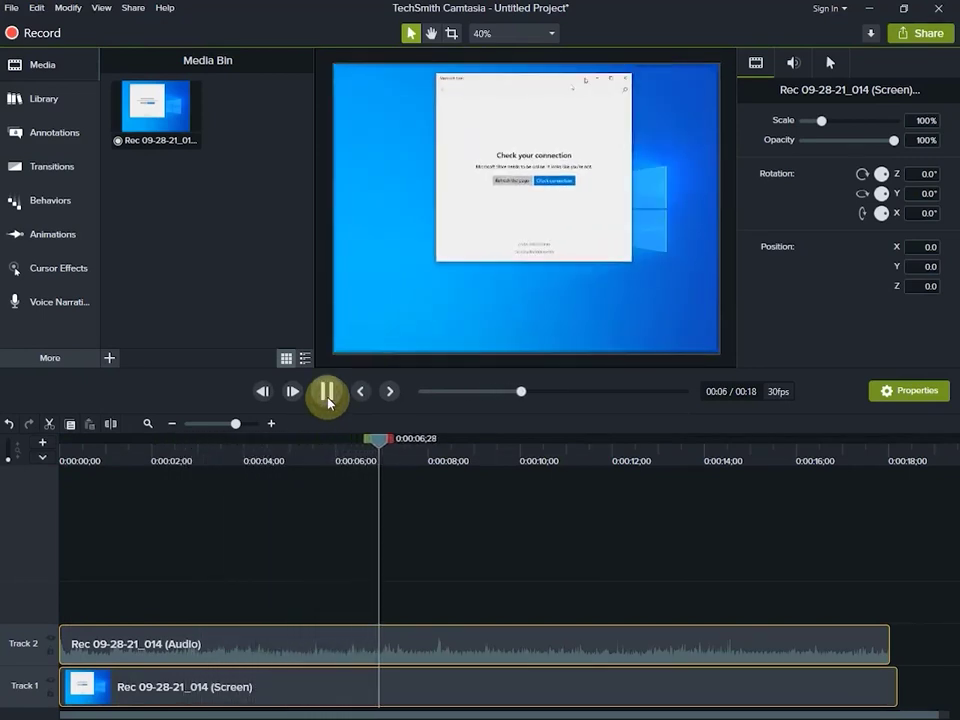
left_click(329, 403)
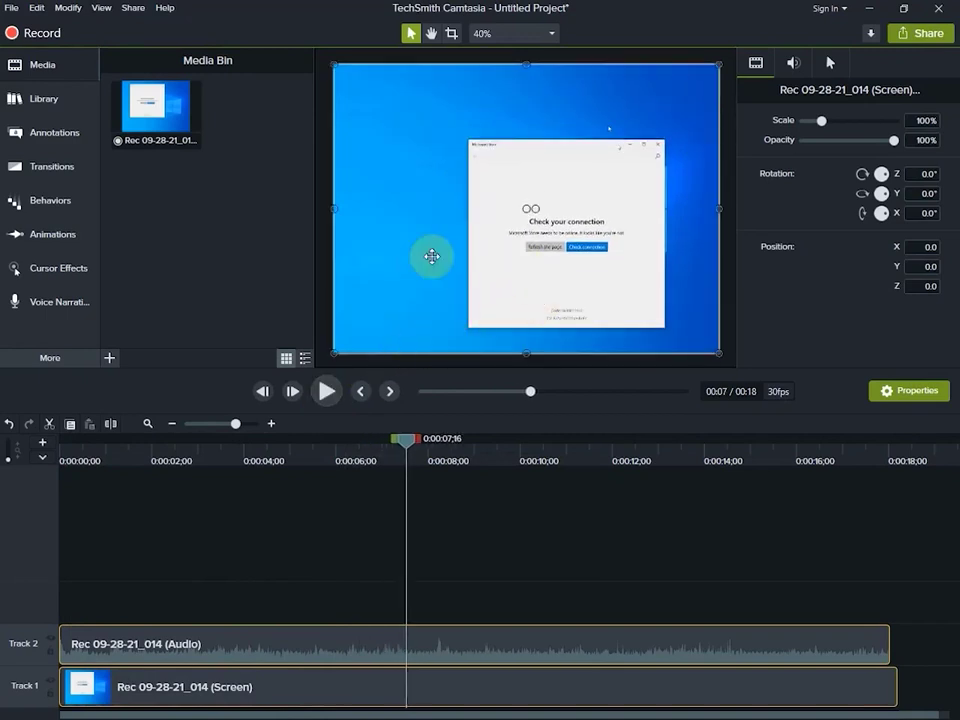
left_click(328, 390)
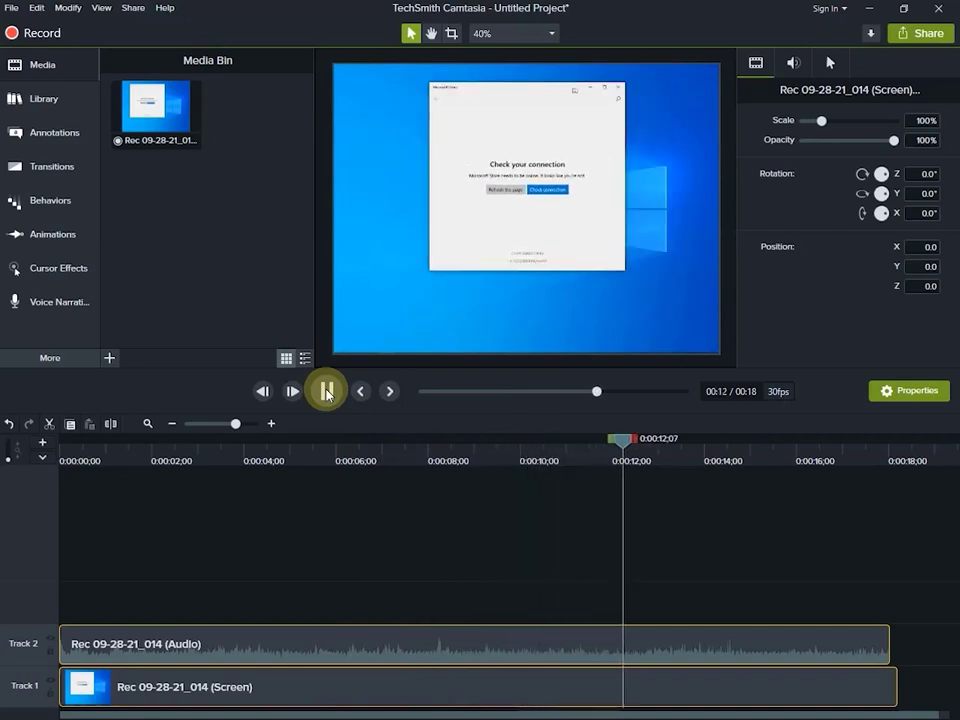
left_click(327, 391)
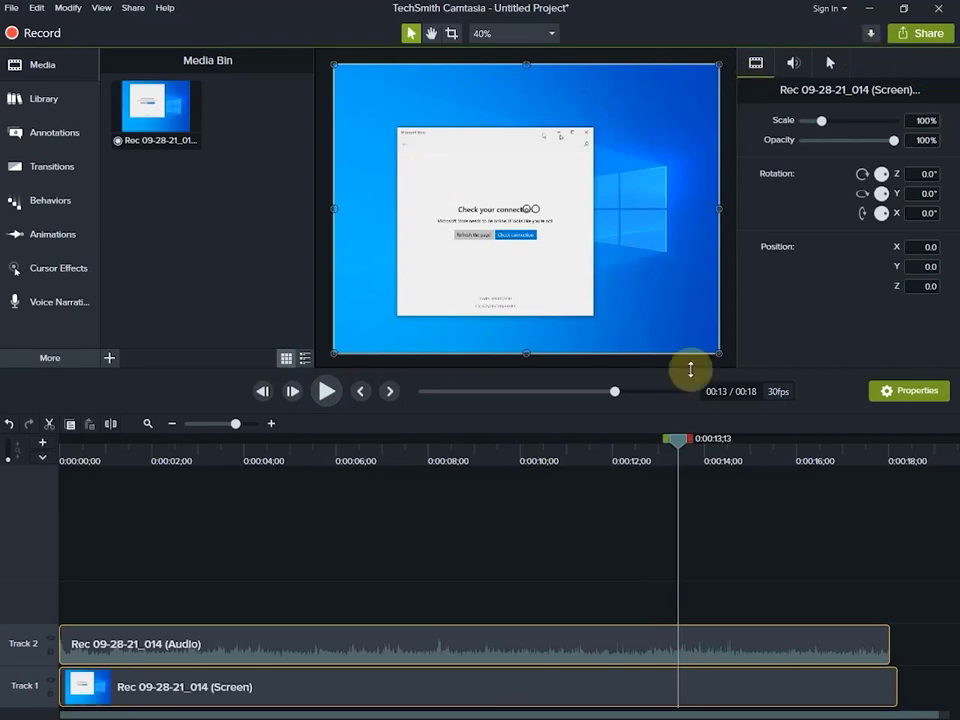
Step: Minimize Camtasia, then restore the editor from the taskbar
left_click(866, 11)
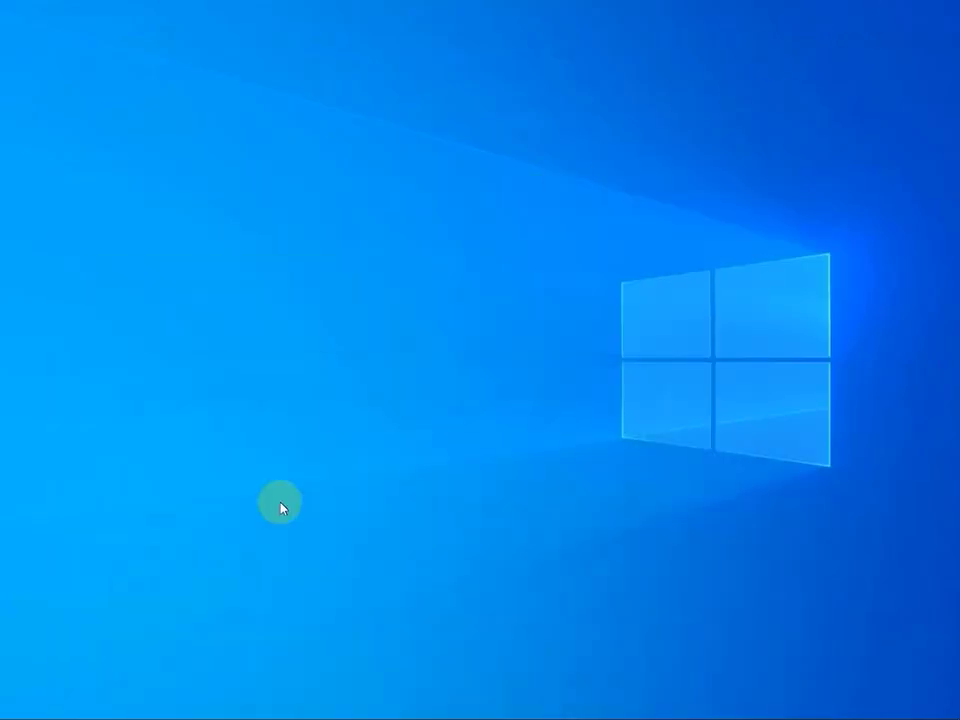
mouse_move(420, 710)
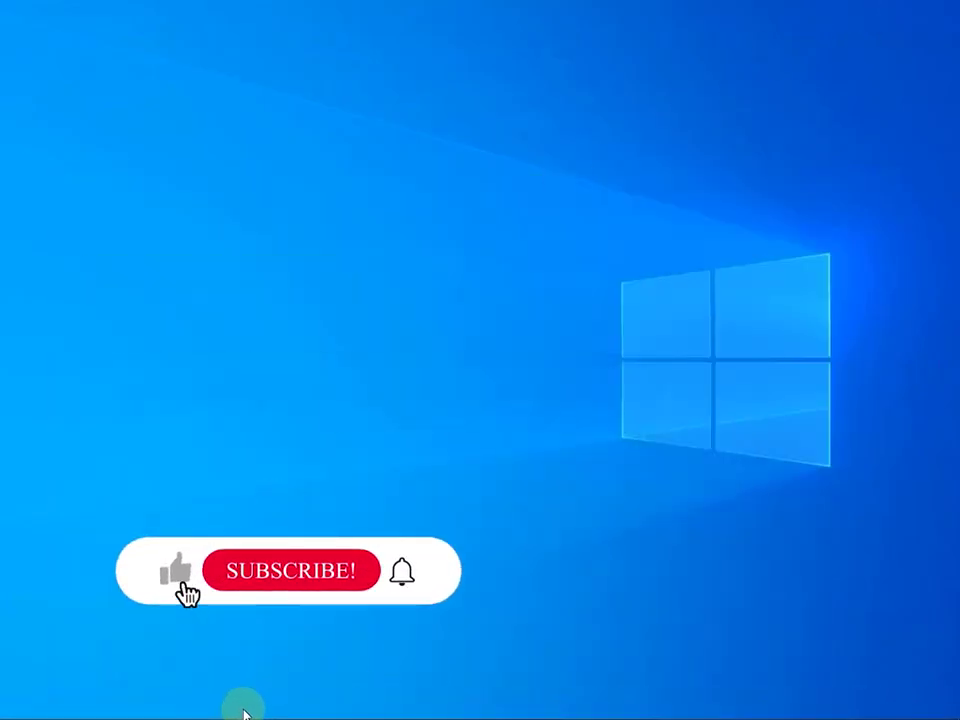
left_click(241, 707)
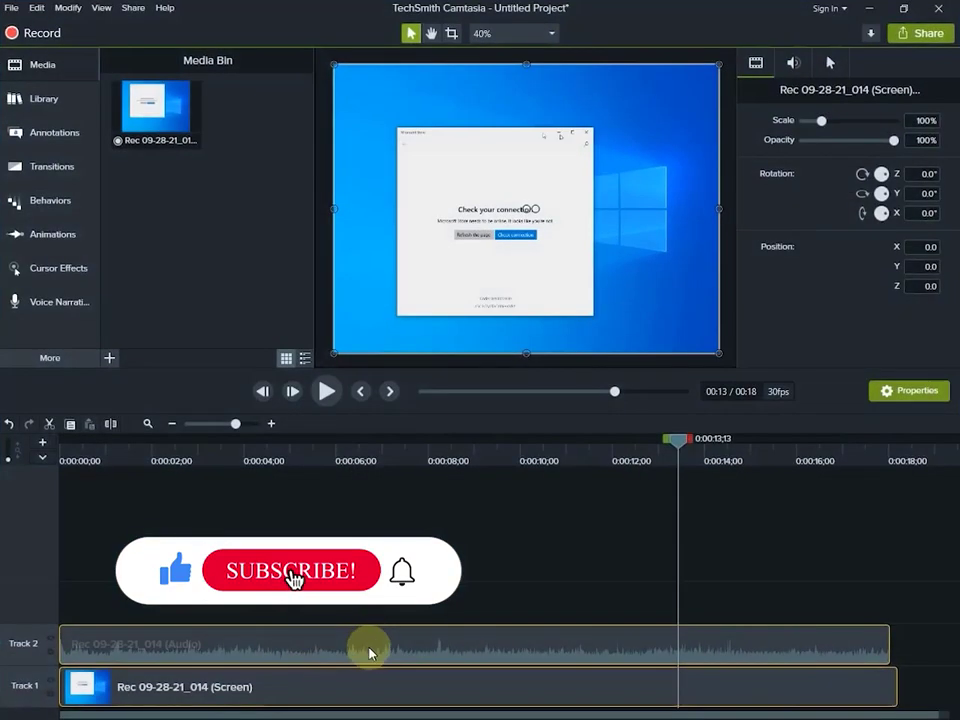
Step: Minimize and restore the Camtasia editor, then launch the screen recorder with Record
left_click(866, 8)
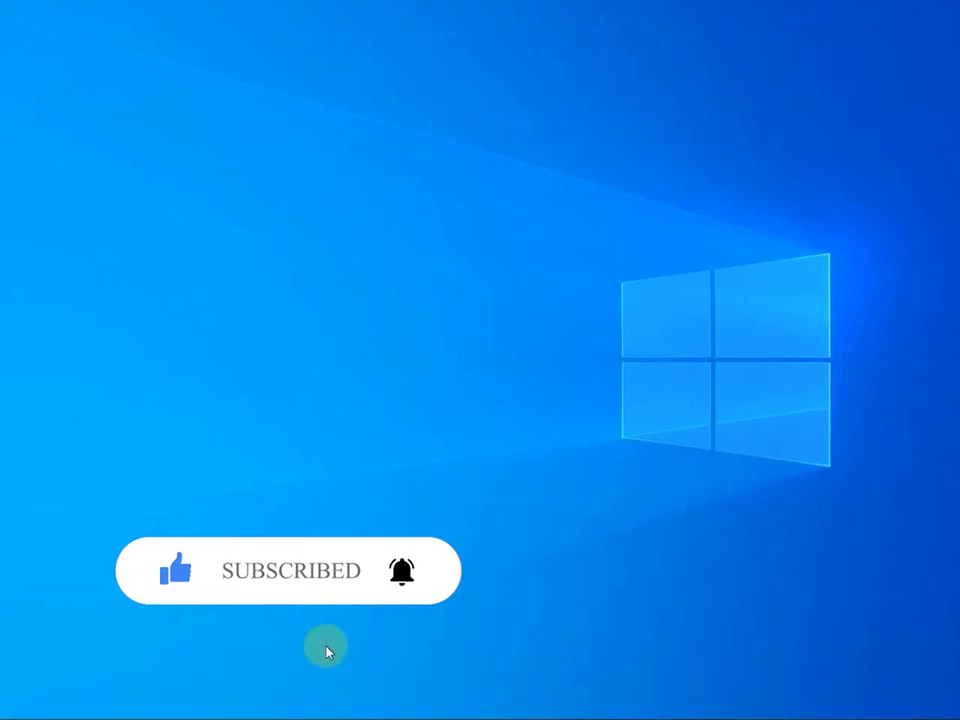
left_click(241, 706)
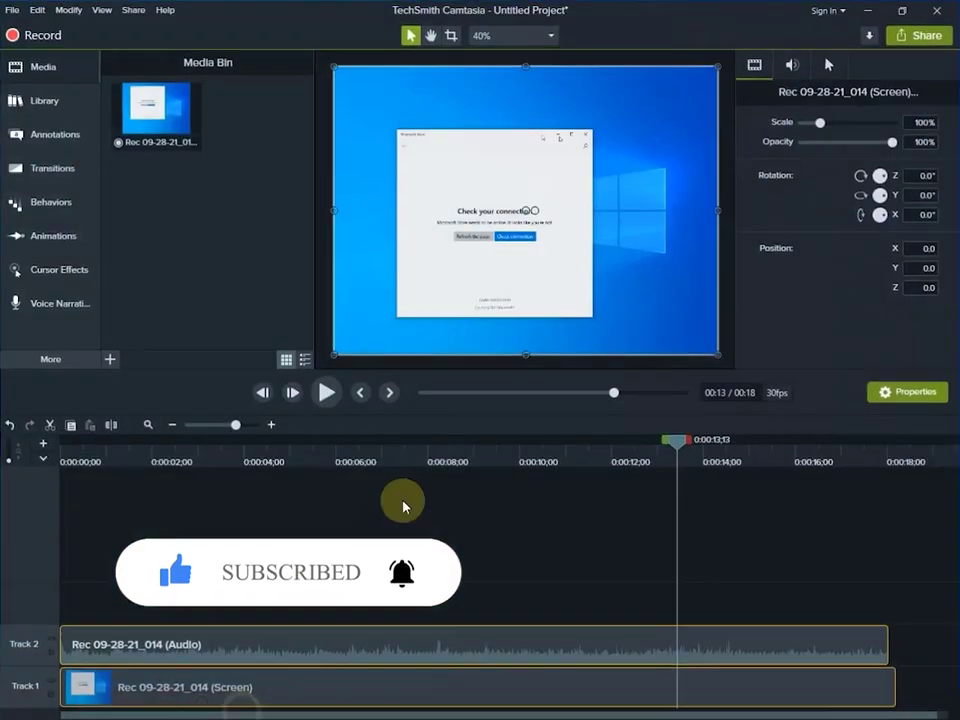
left_click(40, 31)
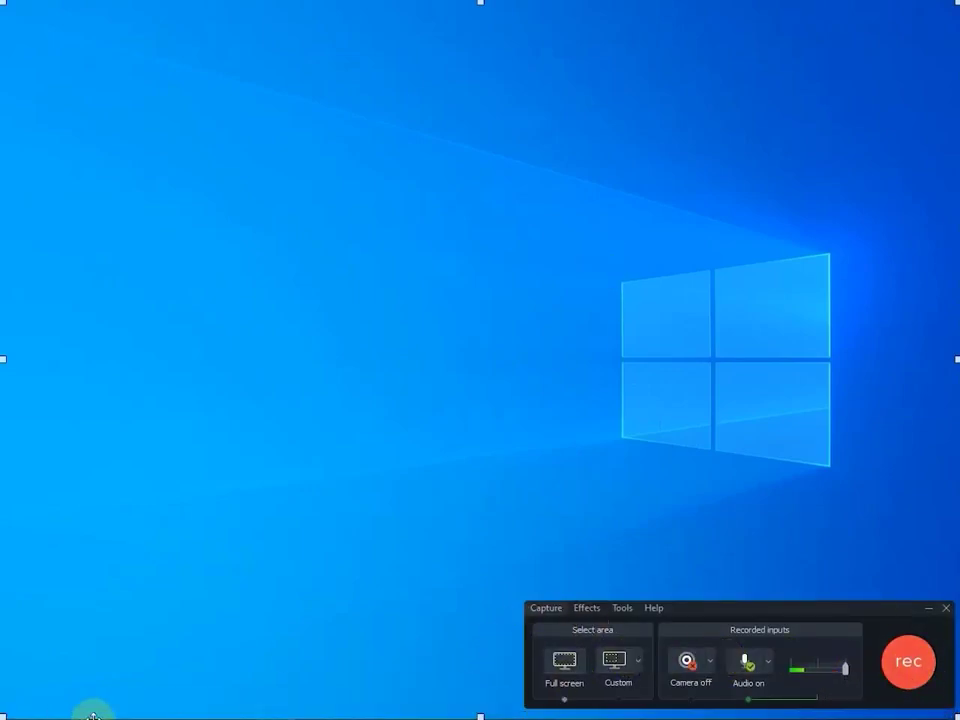
Step: Reopen Microsoft Store and bring up the recorder's Tools > Options dialog
left_click(128, 708)
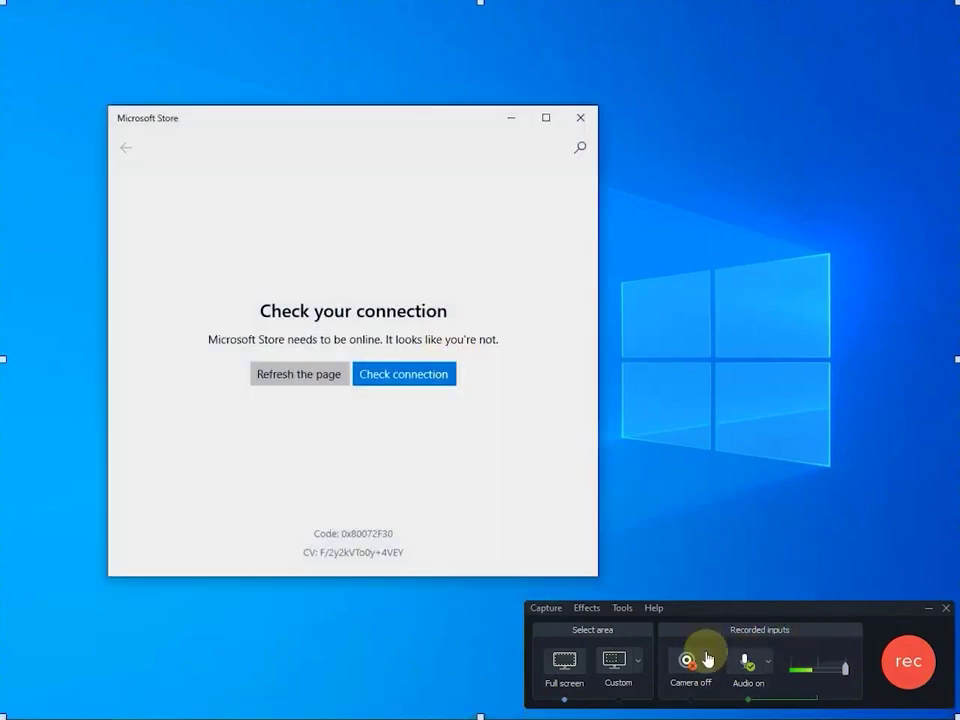
left_click(623, 610)
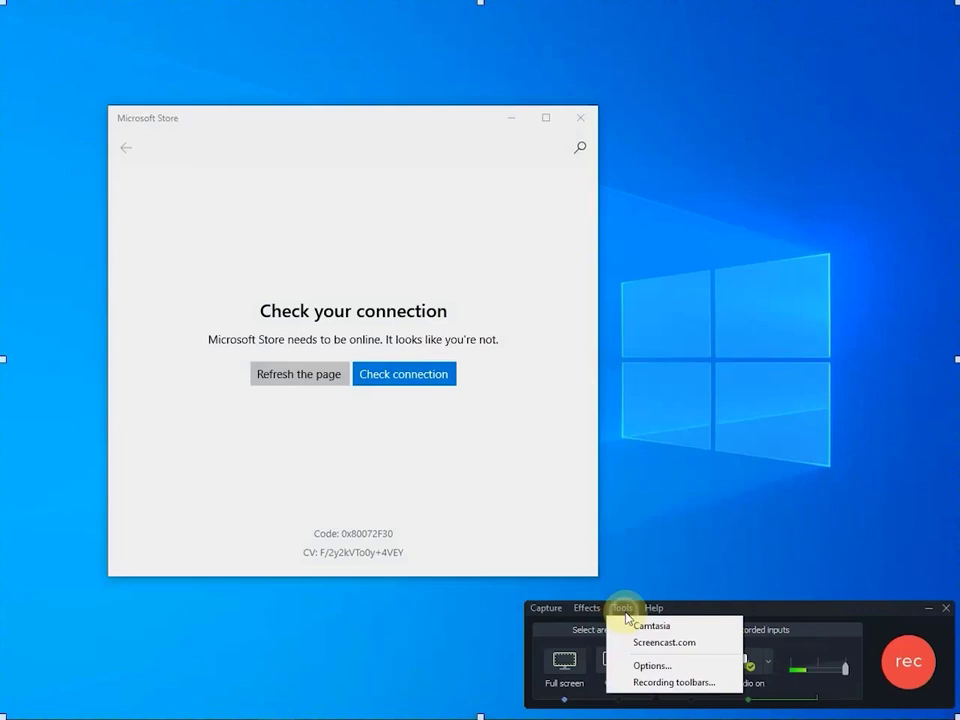
left_click(645, 664)
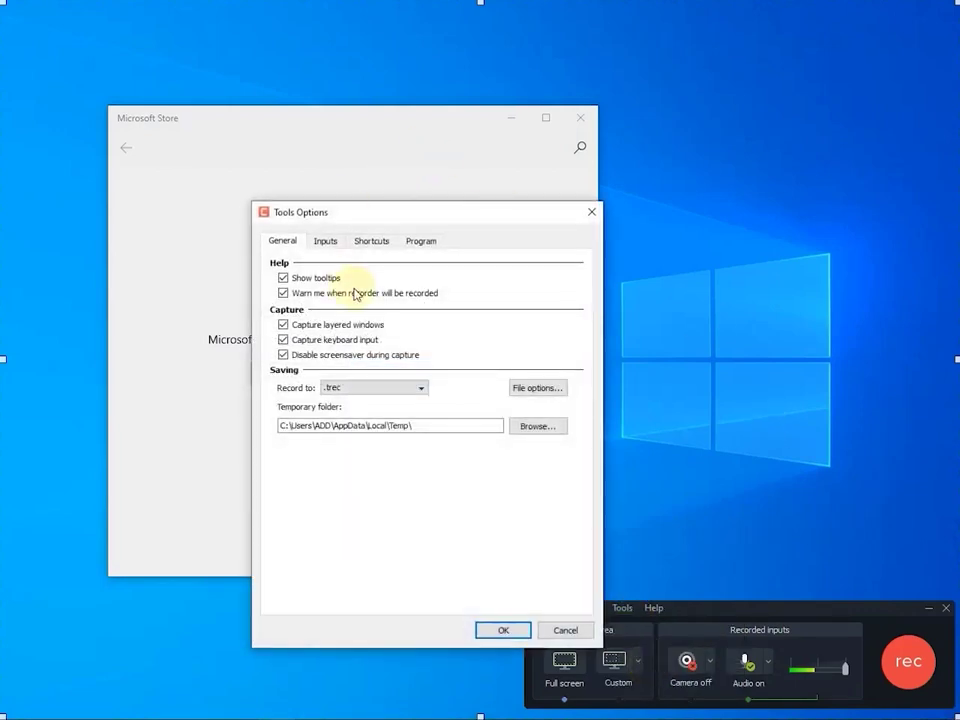
Step: Change the capture frame rate on the Inputs tab from 30 back to 1 and confirm
left_click(325, 242)
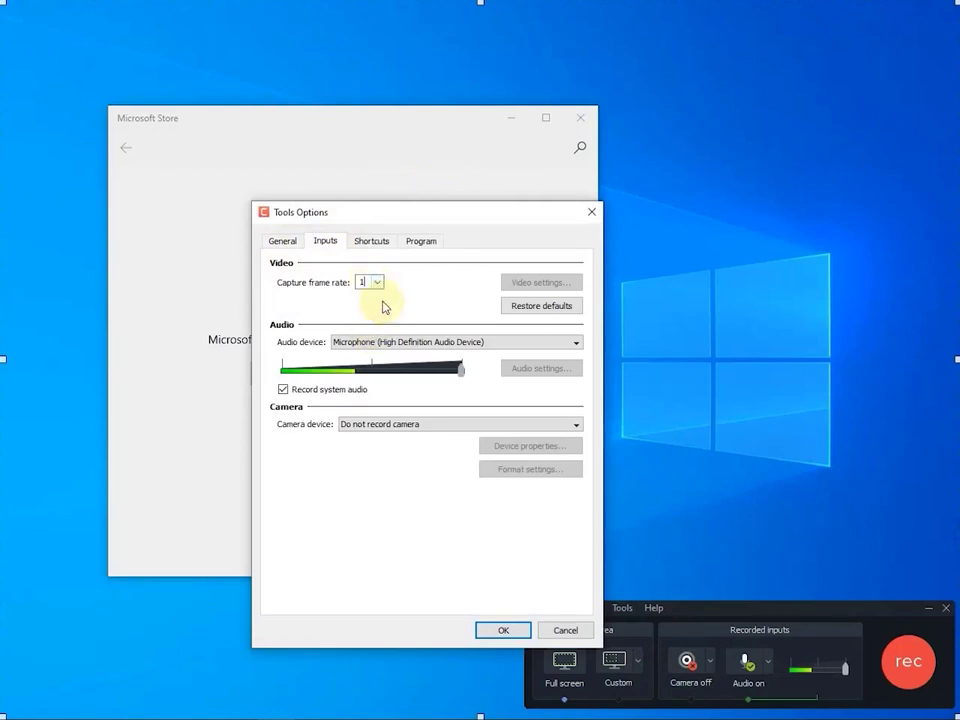
left_click(502, 629)
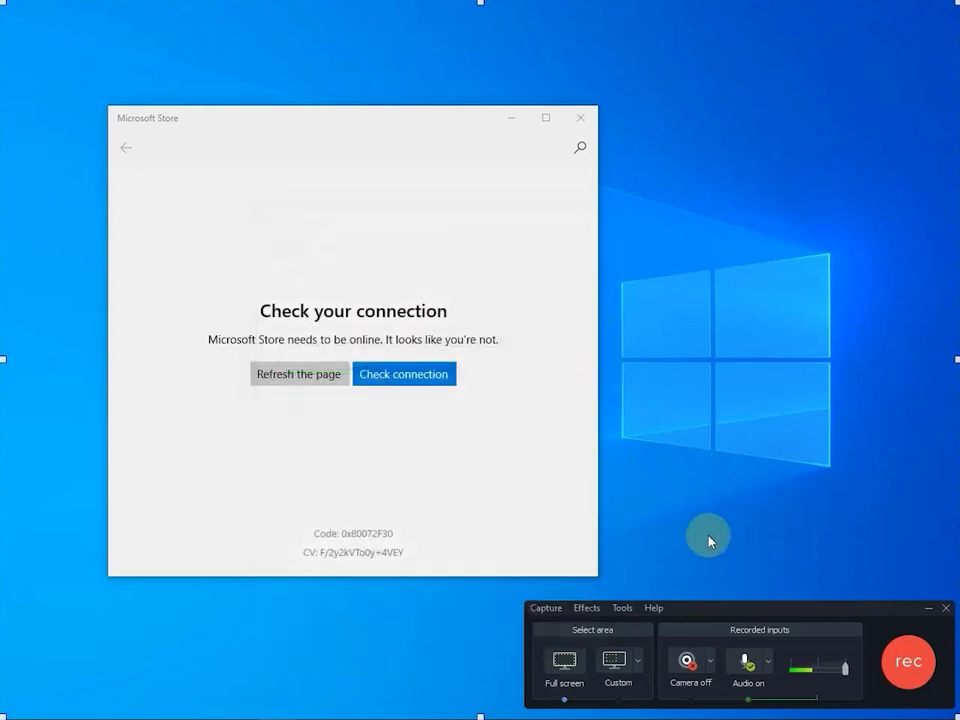
Step: Record a second capture of the Microsoft Store window being dragged, stopping with F10
left_click(906, 664)
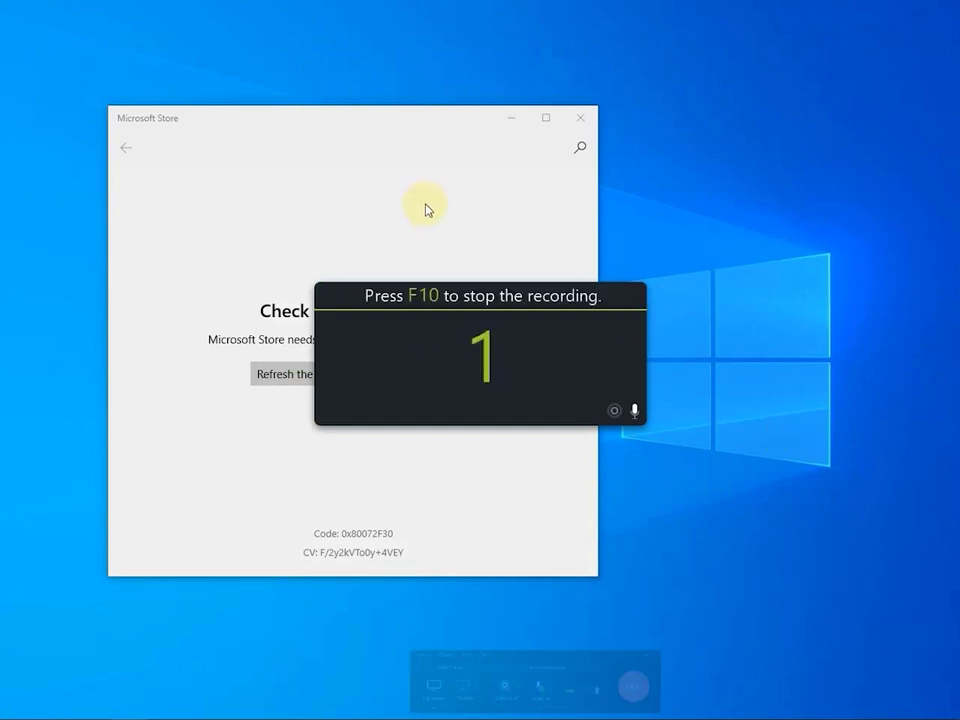
left_click_drag(487, 126, 476, 67)
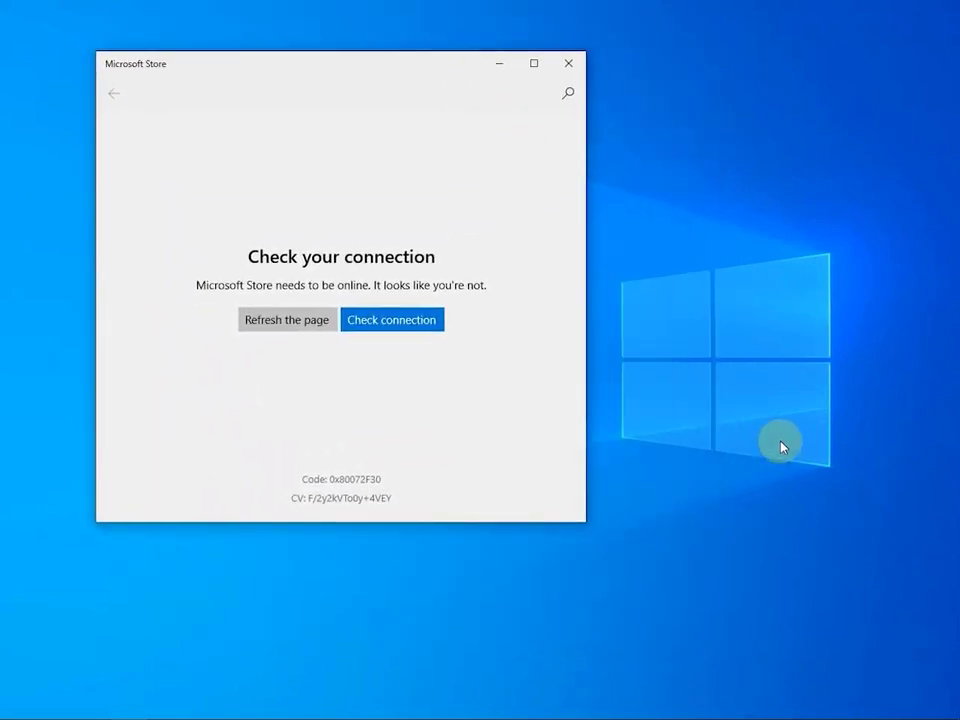
key("F10")
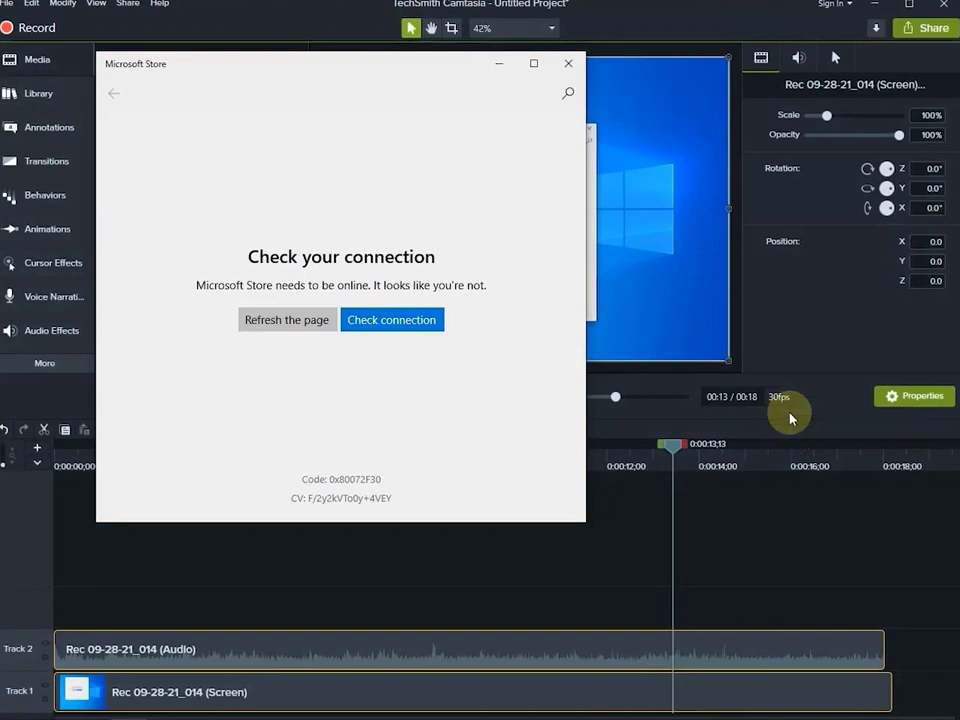
Step: Minimize the Store window and delete the Rec 09-28-21_014 clips from the timeline
left_click(501, 66)
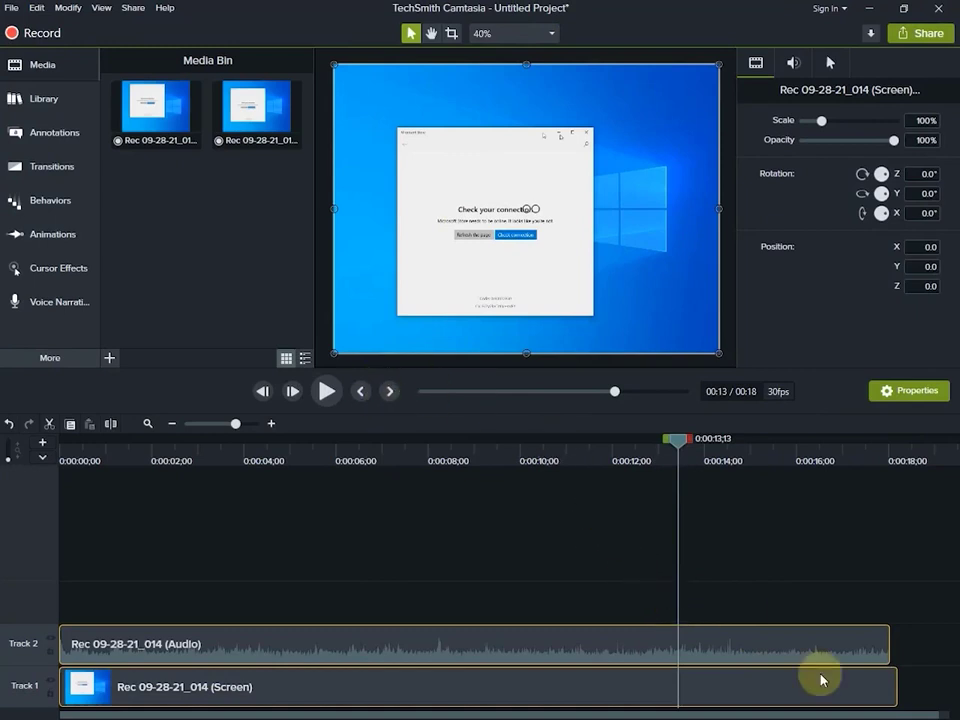
left_click(785, 569)
left_click(797, 690)
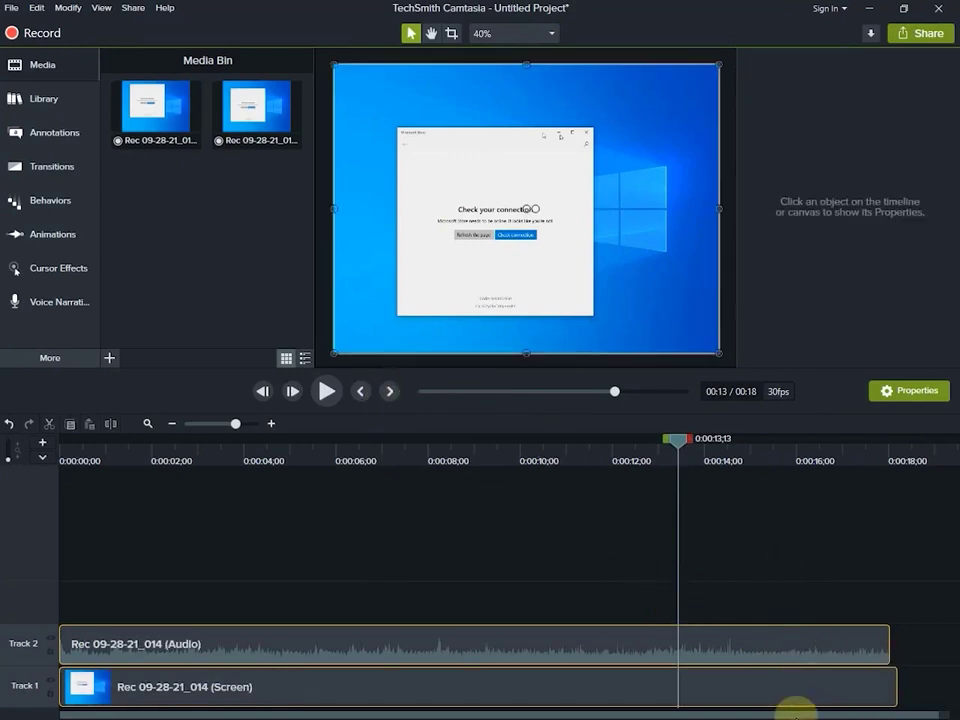
key("Delete")
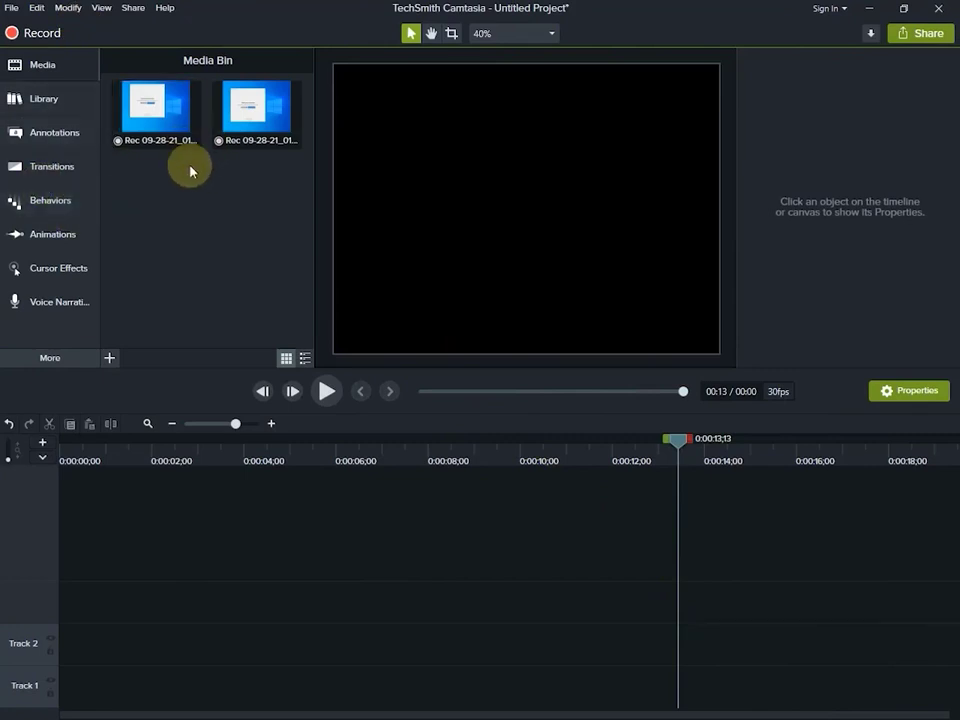
Step: Place Rec 09-28-21_015 at 0:00 on the timeline, preview it, and select its Track 2 clip
left_click(250, 122)
left_click_drag(250, 122, 9, 666)
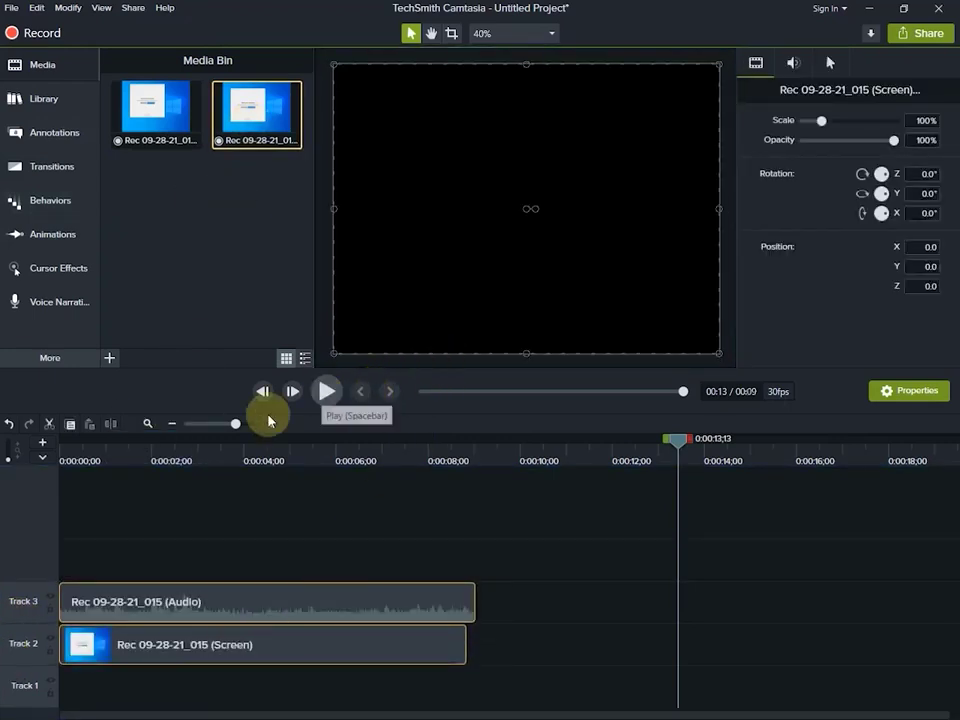
left_click(126, 452)
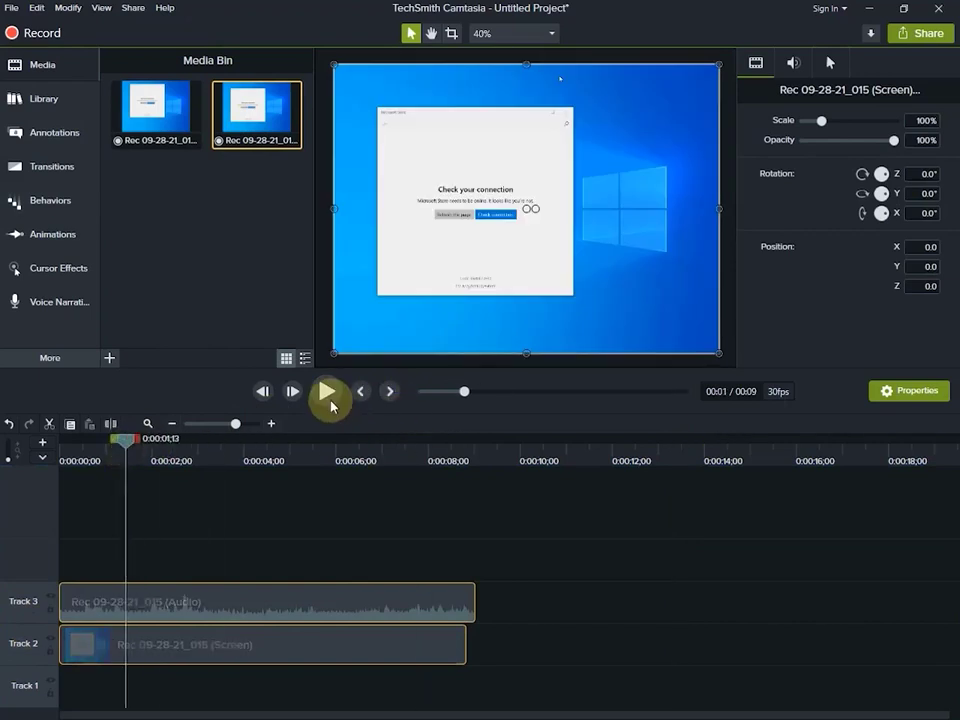
left_click(331, 397)
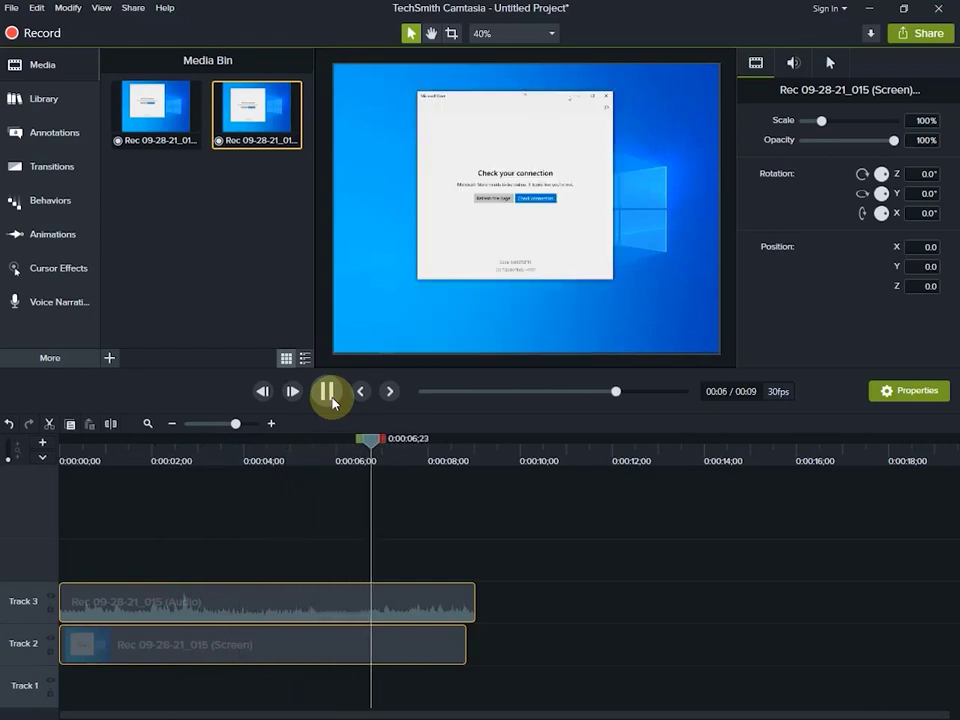
left_click(328, 394)
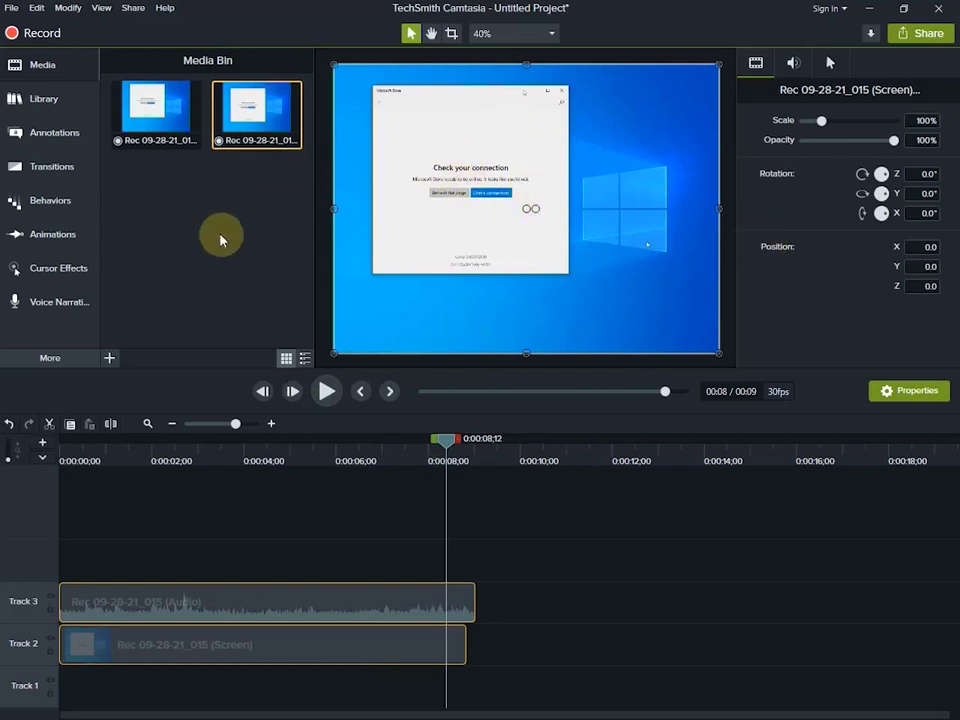
left_click(465, 565)
left_click(462, 653)
Step: Resize the Rec 09-28-21_015 clips to about eight seconds and append Rec 09-28-21_014 after them
left_click_drag(474, 604, 100, 611)
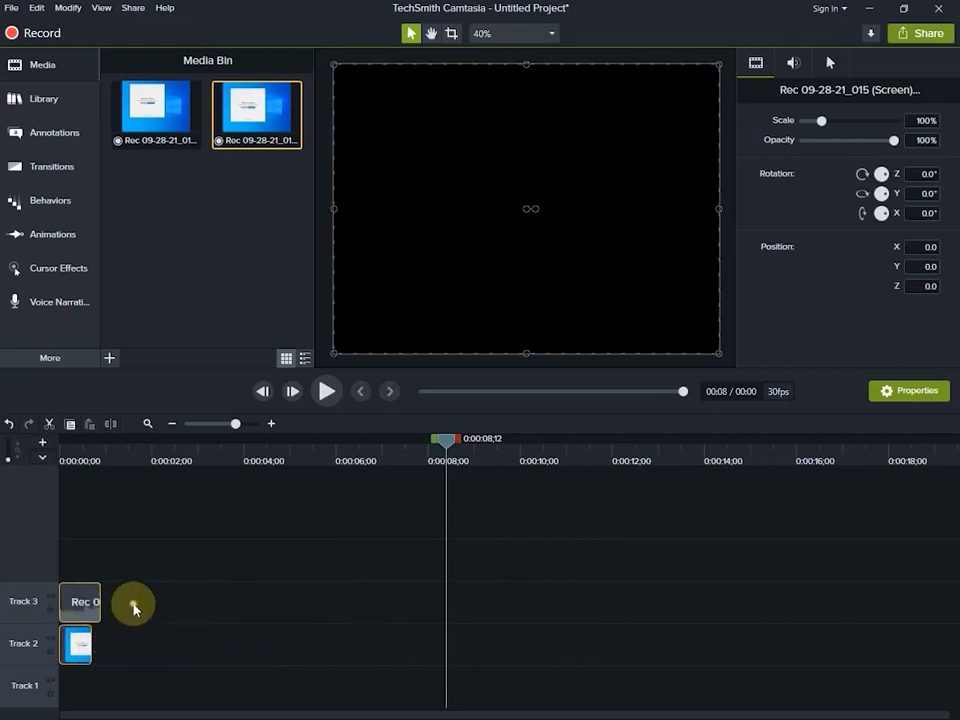
left_click(133, 606)
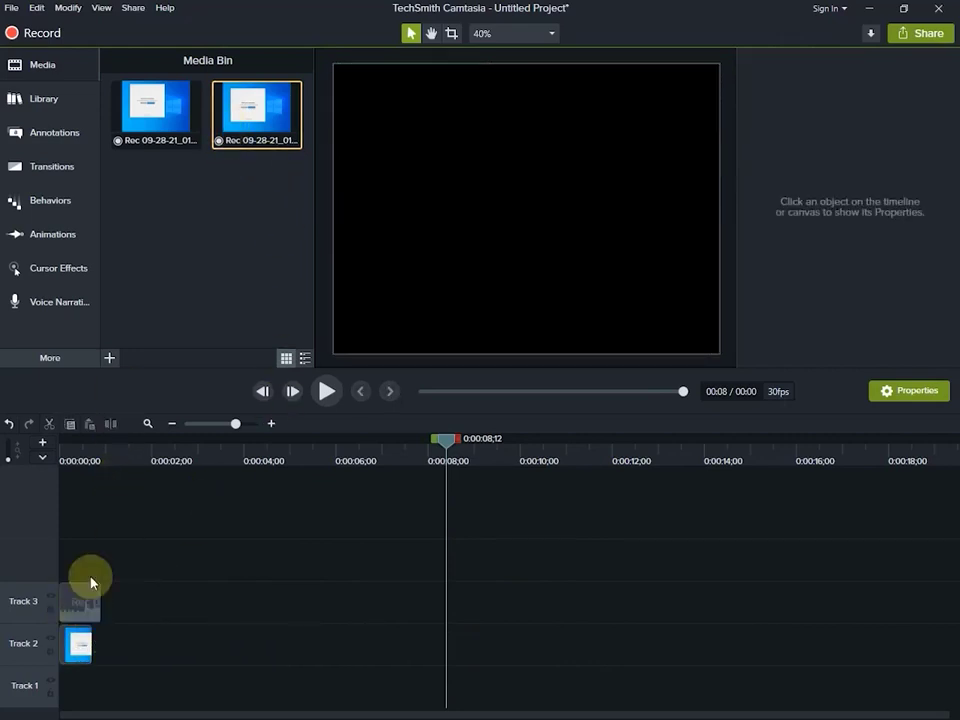
left_click_drag(160, 118, 79, 643)
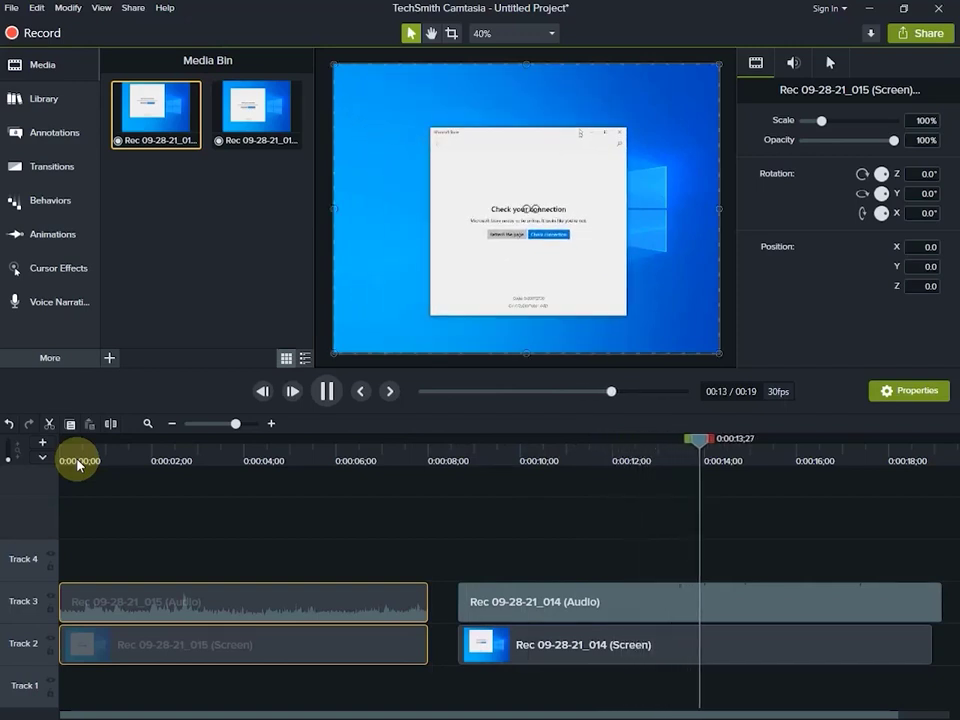
Step: Play the two-clip sequence about fifteen seconds into the earlier recording, then stop
left_click(326, 391)
key("space")
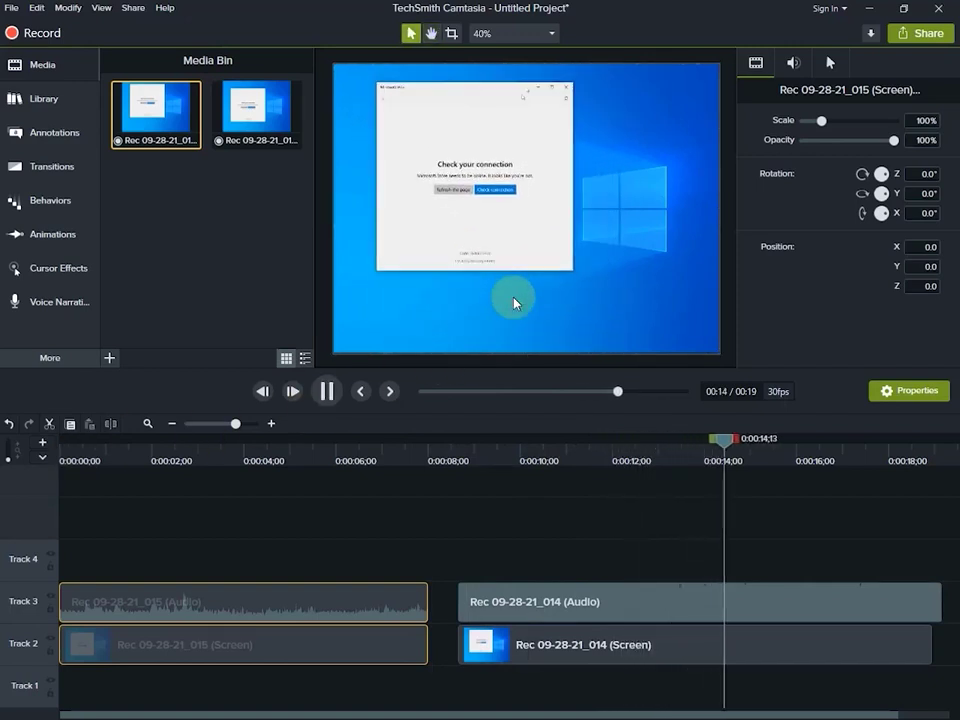
left_click(513, 303)
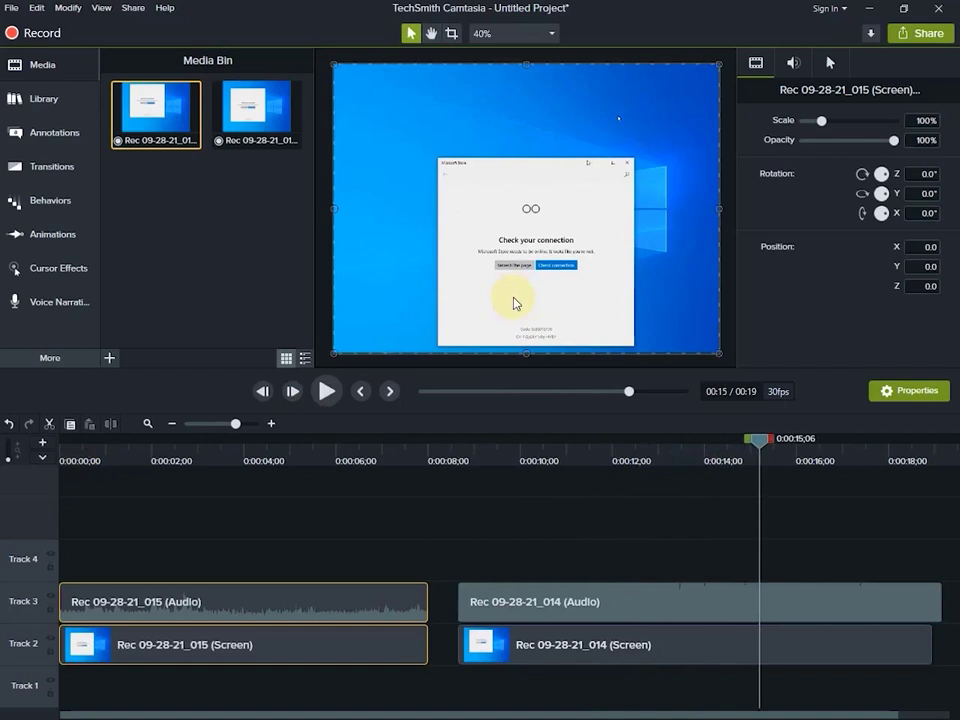